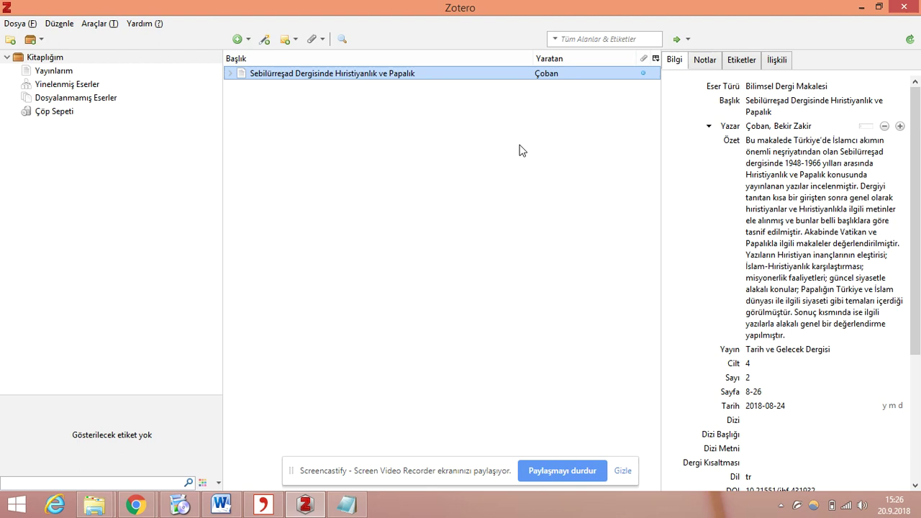
click(266, 39)
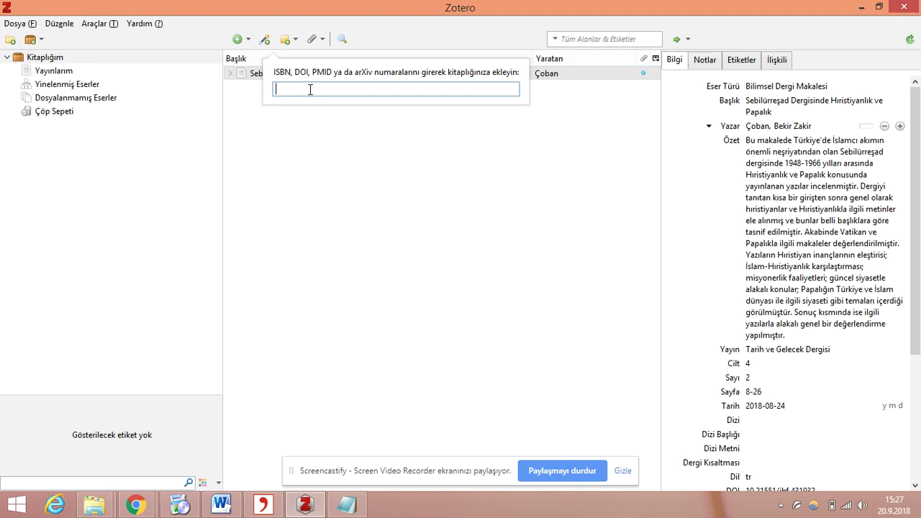
text(978-)
key(BackSpace)
text(5-)
key(BackSpace)
key(BackSpace)
key(BackSpace)
key(BackSpace)
key(BackSpace)
text(975-16-1606-1)
key(Return)
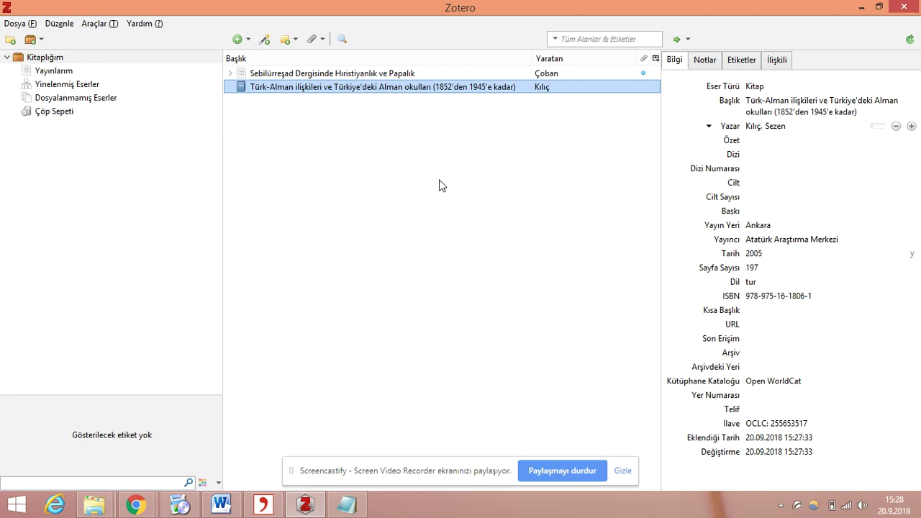
click(265, 40)
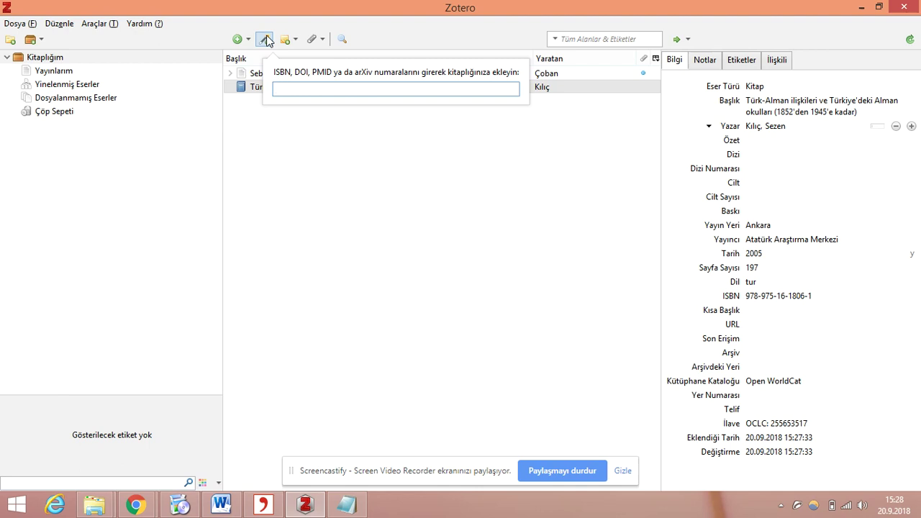
text(978-605-)
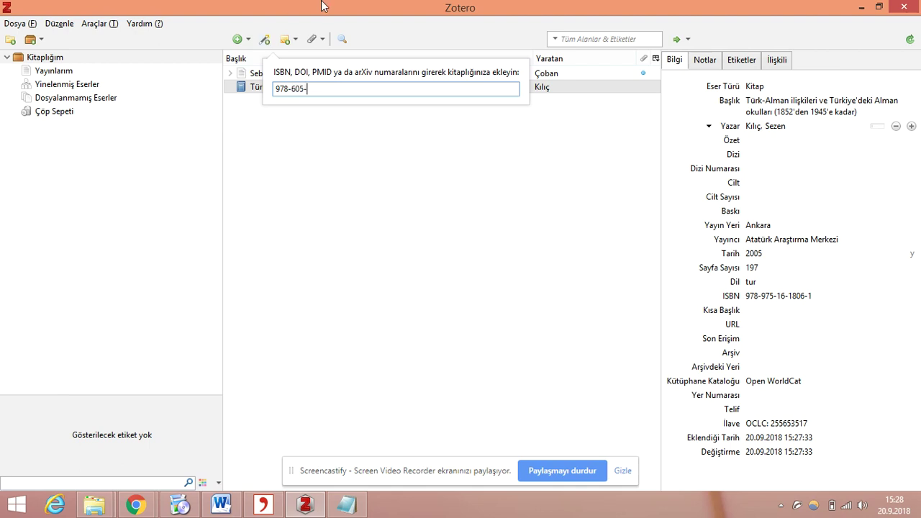
text(399-435-0)
key(Return)
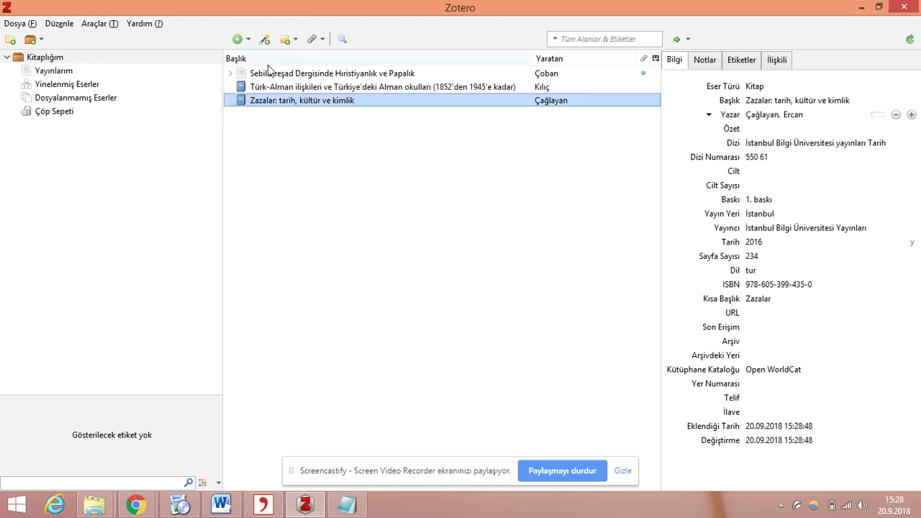
- Review the bibliographic details of the Zazalar book and of the book on Turkish-German relations
click(824, 200)
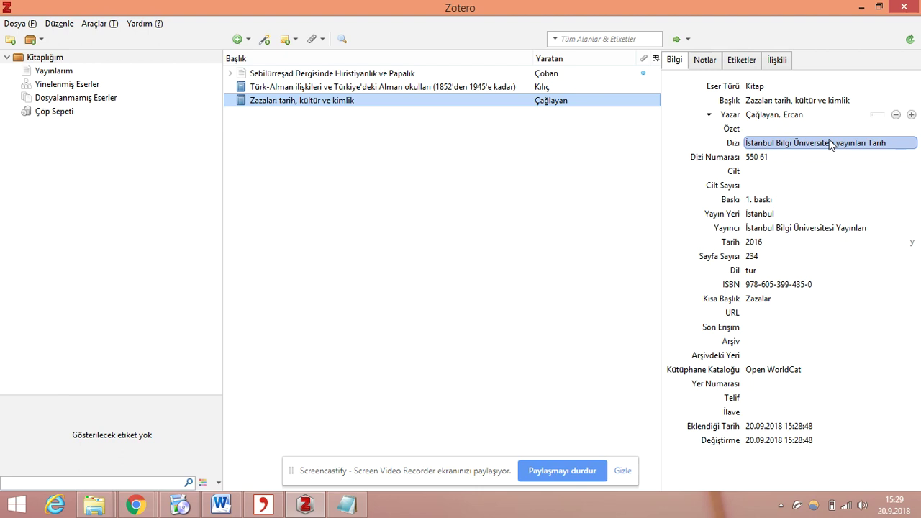
key(Return)
drag(775, 284, 746, 284)
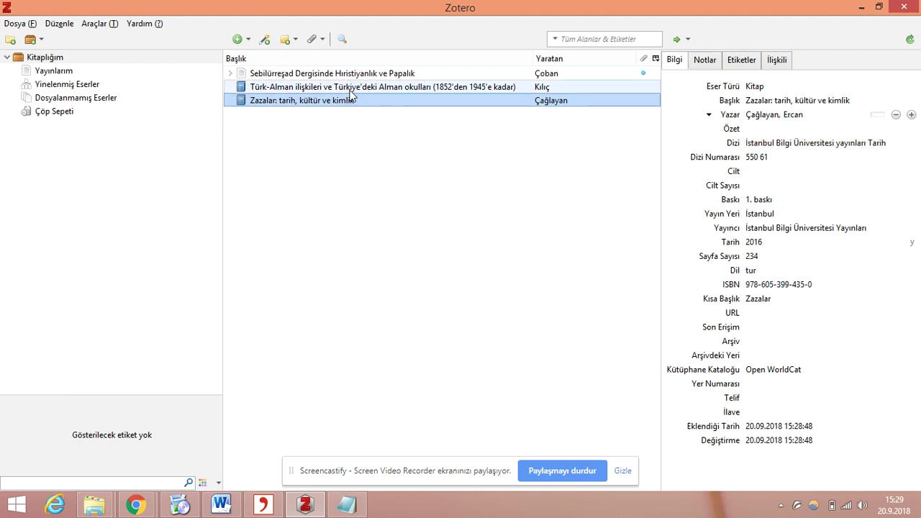
click(400, 85)
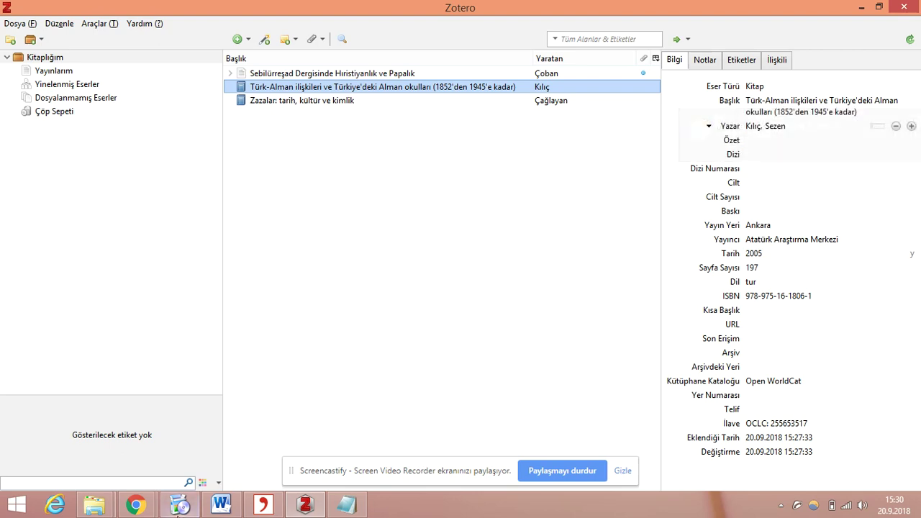
- Switch to Chrome and open the article "Thukydides'in Aktarımına Göre Atina Salgınının Gerçek Etkileri" from Tarih ve Gelecek Dergisi on DergiPark
click(135, 505)
click(106, 436)
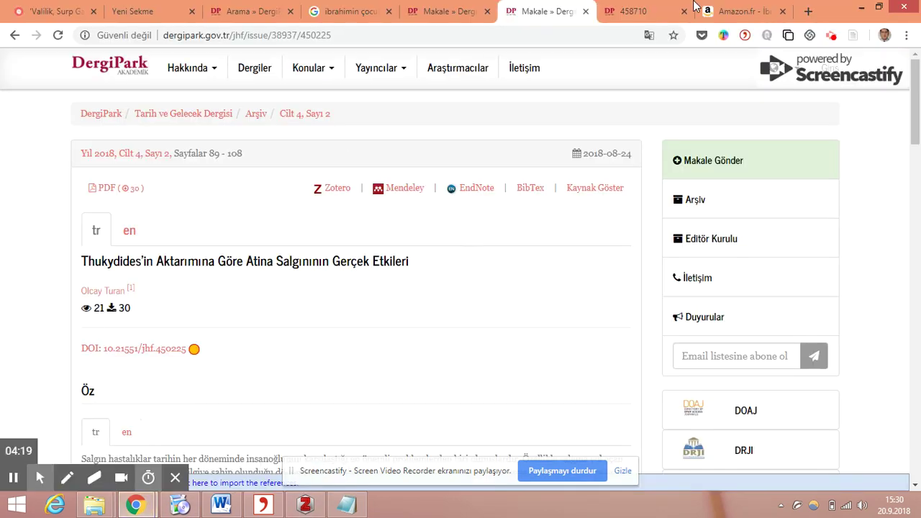
click(636, 12)
scroll(569, 130, up, 4)
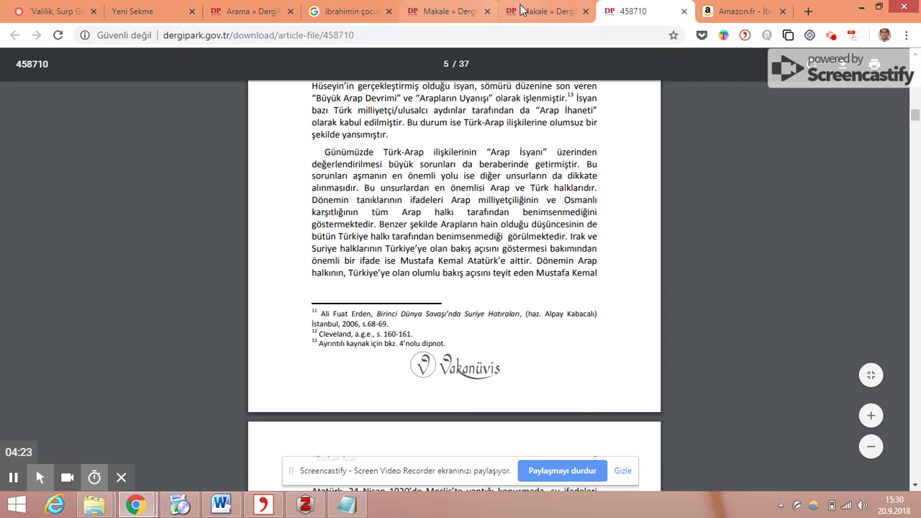
click(539, 12)
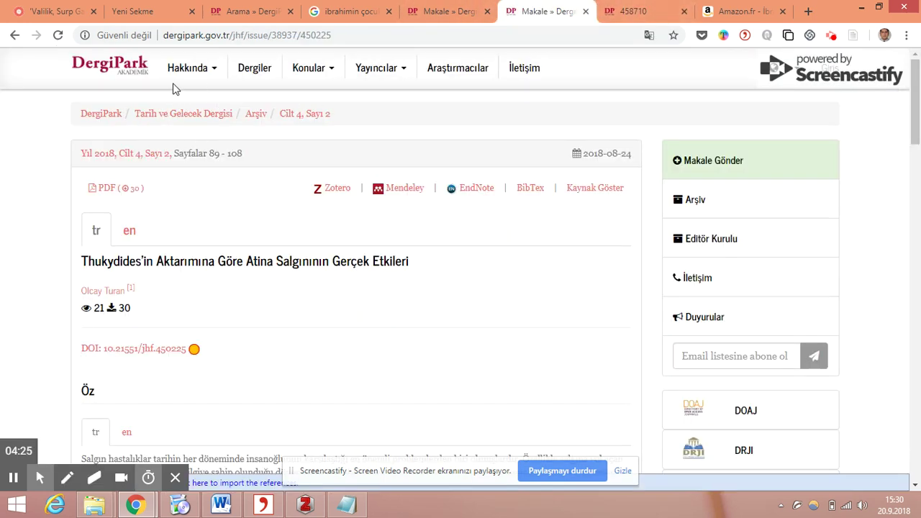
click(210, 115)
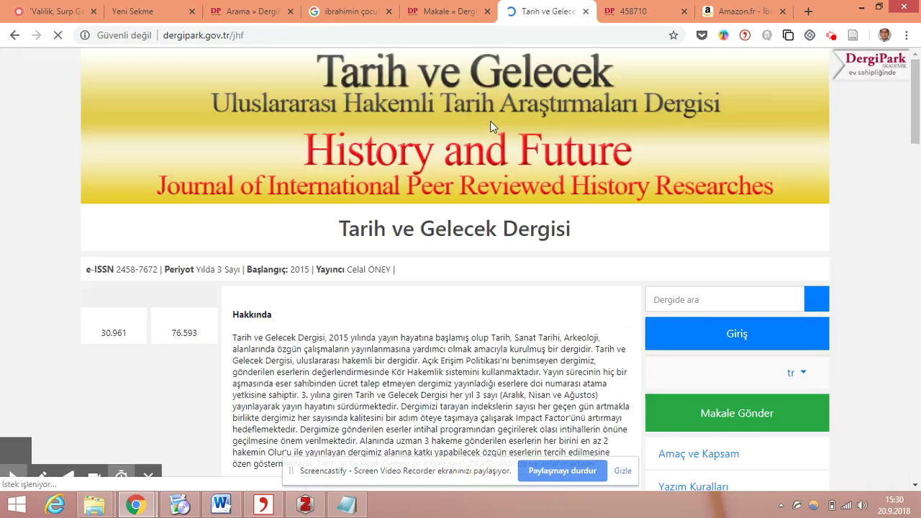
scroll(452, 252, down, 6)
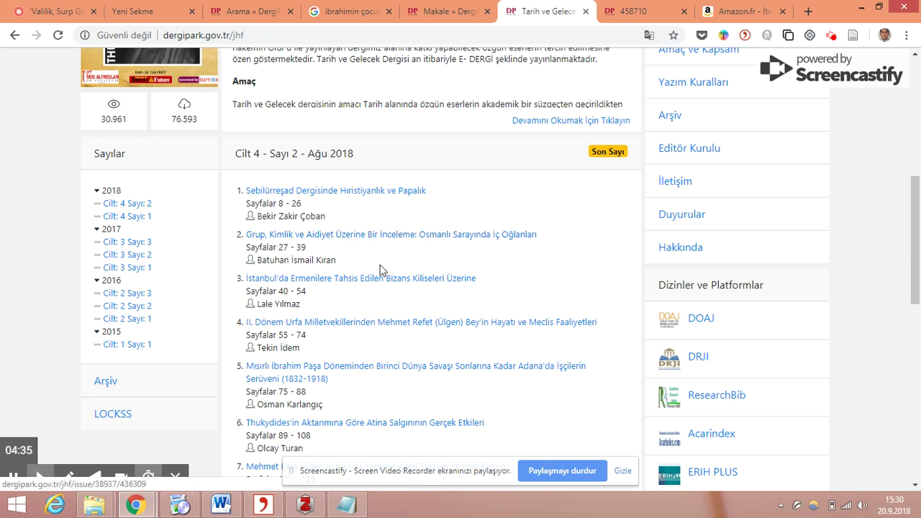
click(350, 423)
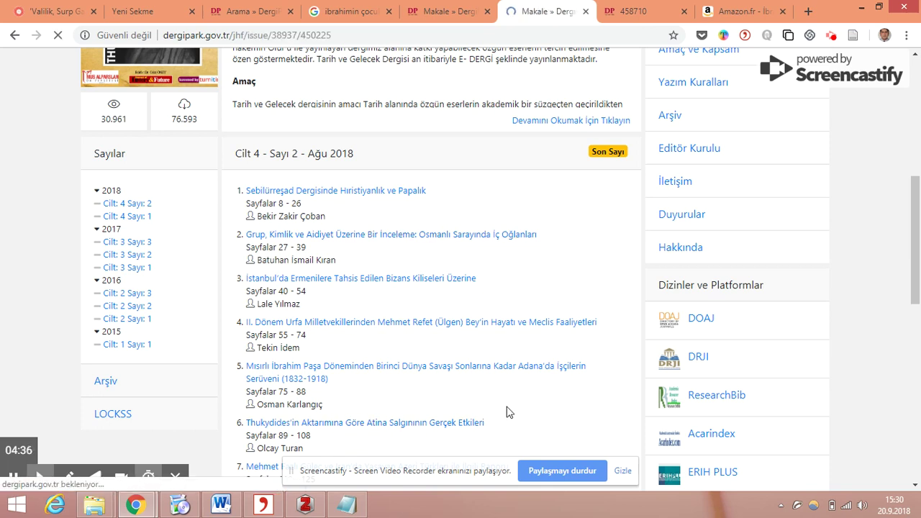
scroll(463, 337, down, 2)
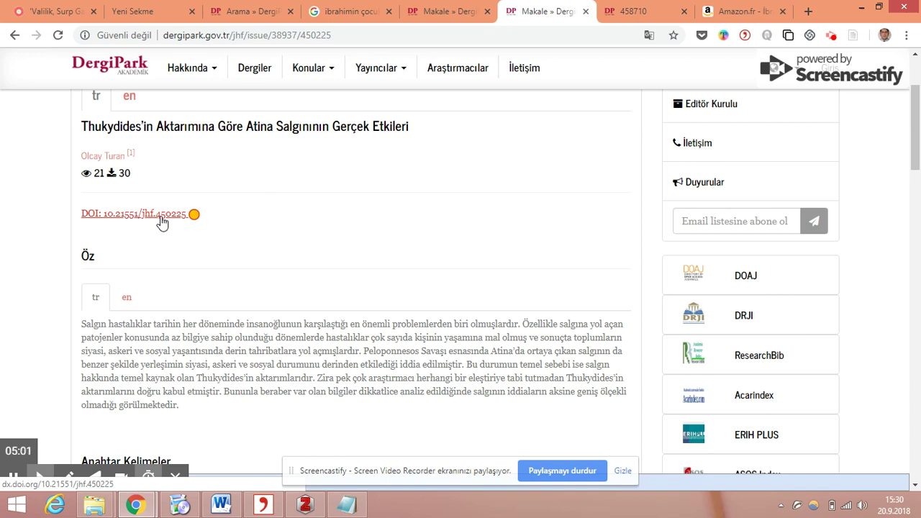
- Follow the article's DOI link, locate the DOI on the first page of its PDF, and return to the article page
click(161, 218)
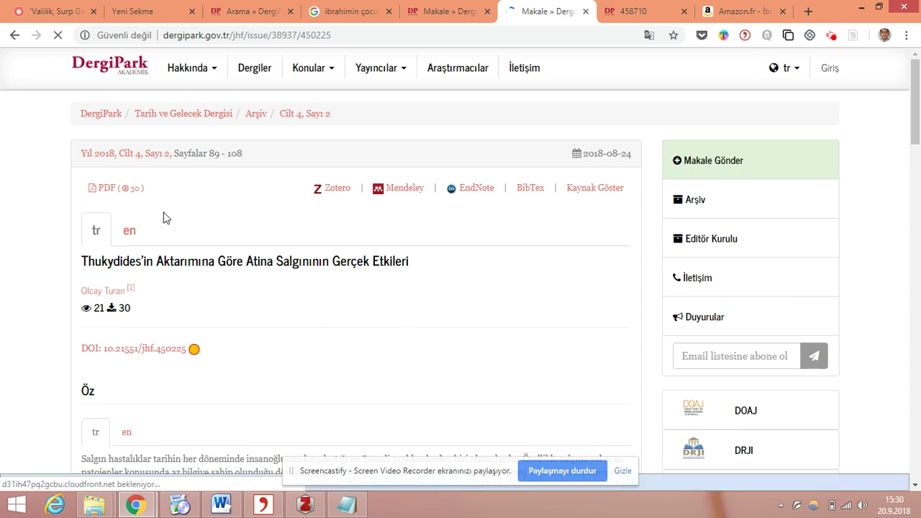
click(107, 188)
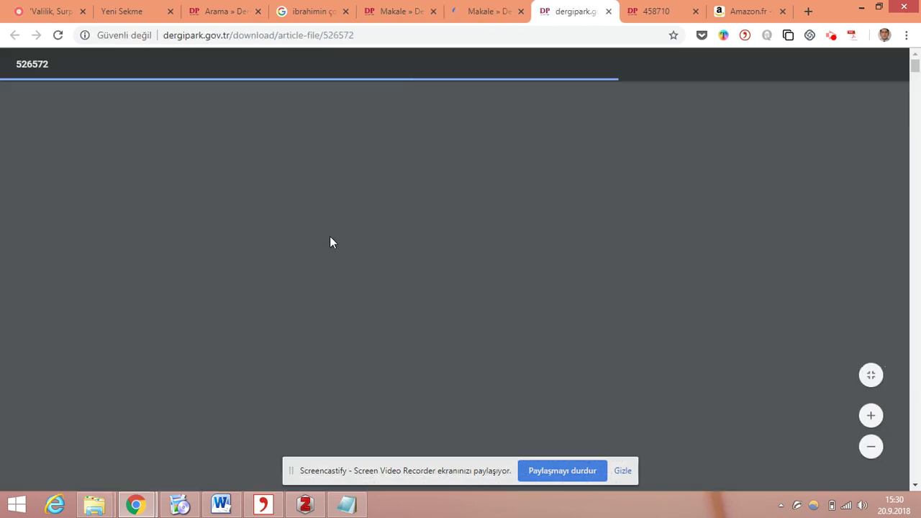
scroll(310, 245, down, 2)
scroll(294, 247, up, 1)
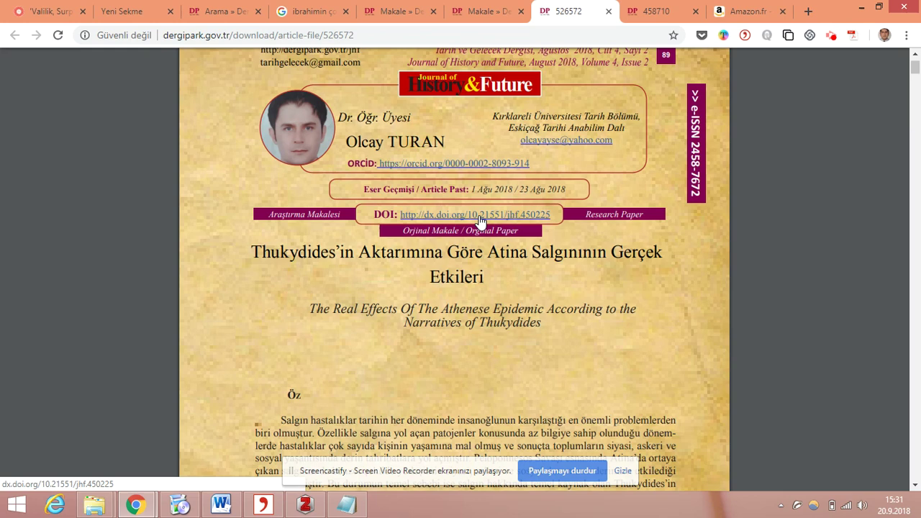
click(480, 10)
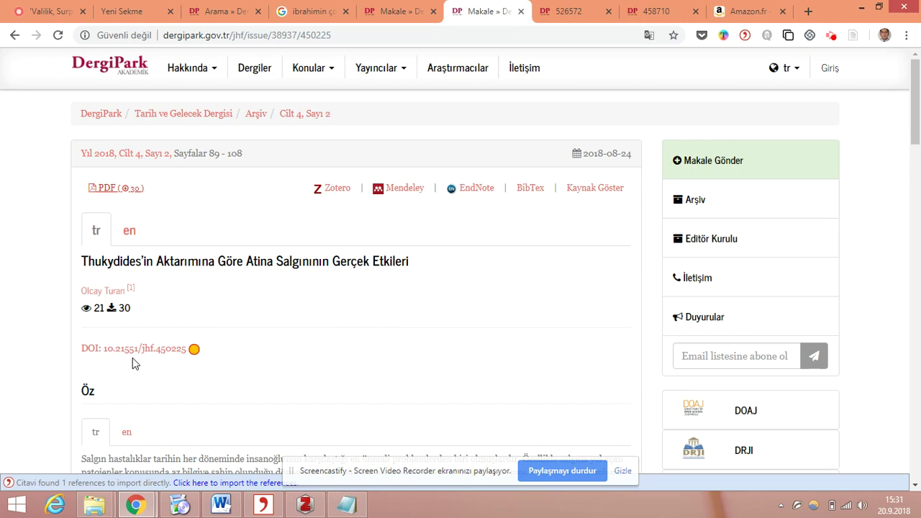
- Copy the article's DOI line from the DergiPark page
mouse_move(80, 346)
mouse_down()
mouse_move(182, 352)
mouse_move(185, 369)
mouse_move(82, 339)
mouse_move(84, 347)
mouse_up()
click(186, 367)
right_click(130, 348)
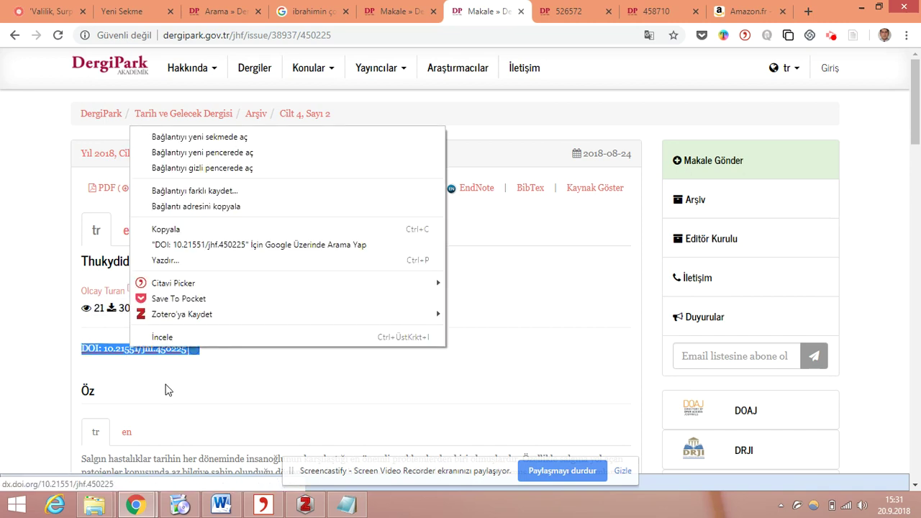
click(172, 235)
- Switch to Notepad, replace the existing notes with the copied DOI line and remove the trailing "Add to Citavi project by DOI" text
click(346, 505)
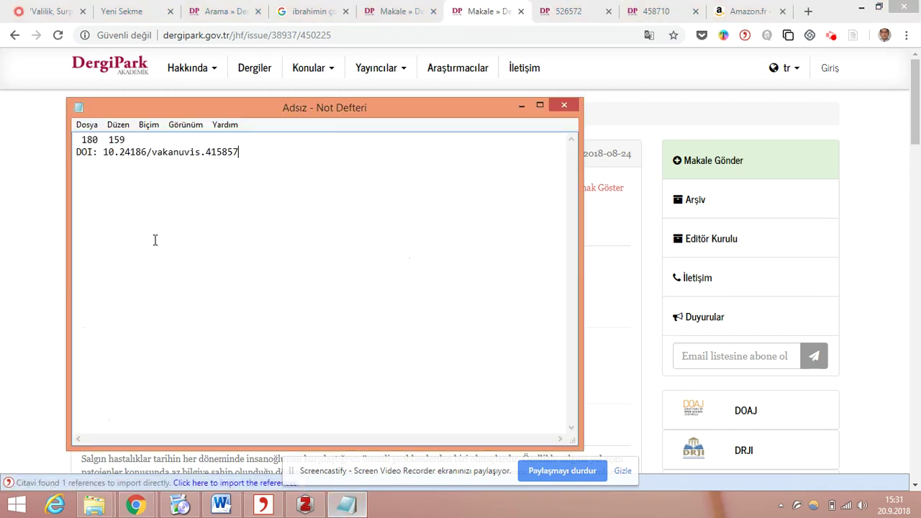
drag(241, 152, 2, 127)
key(BackSpace)
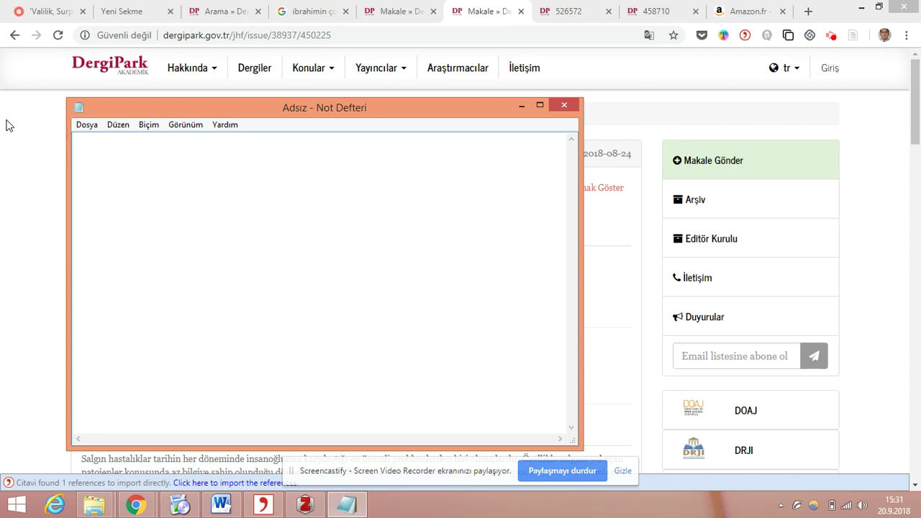
text(DOI: 10.21551/jhf.450225 Add to Citavi project by DOI)
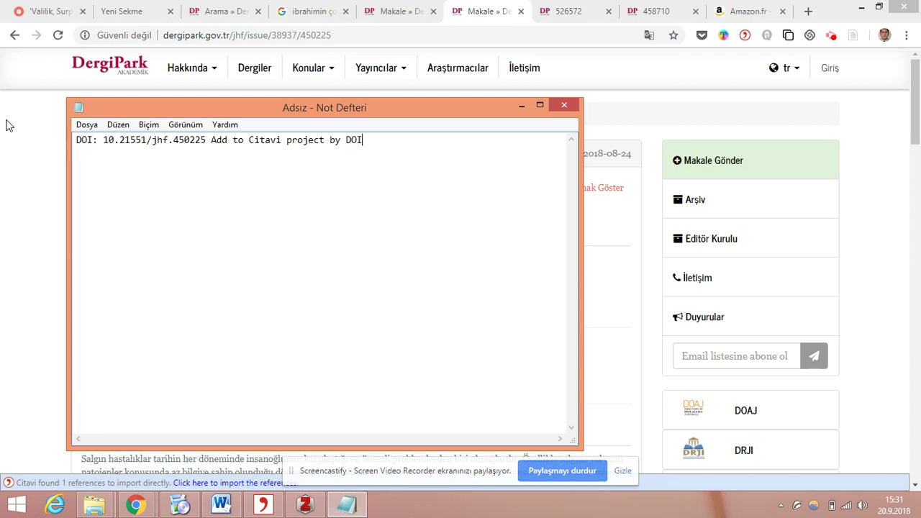
click(211, 152)
shift+click(362, 139)
key(BackSpace)
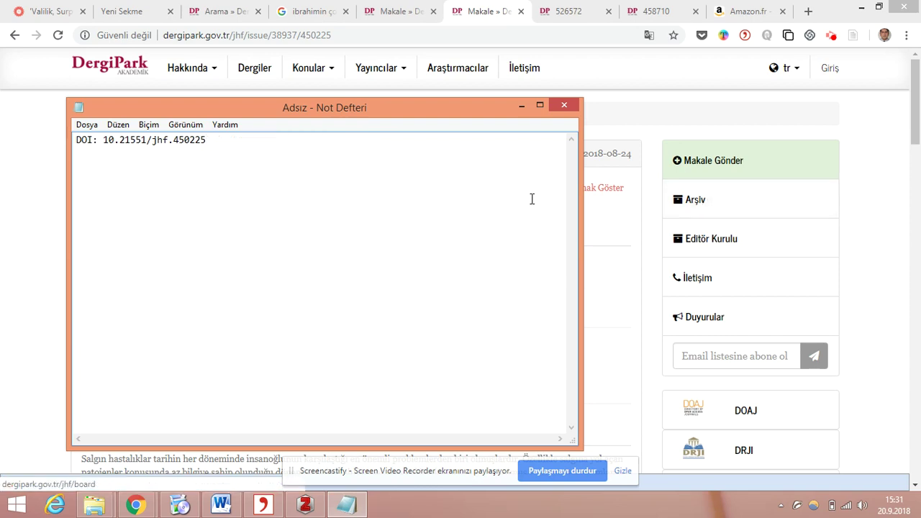
- Copy only the identifier 10.21551/jhf.450225 from the note, without the "DOI:" prefix, and leave Notepad
drag(103, 140, 208, 139)
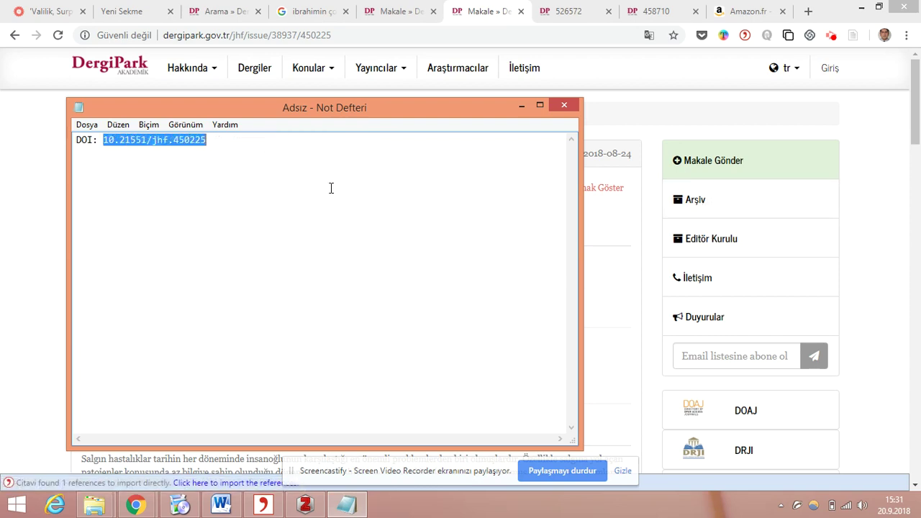
right_click(185, 137)
click(223, 180)
click(62, 203)
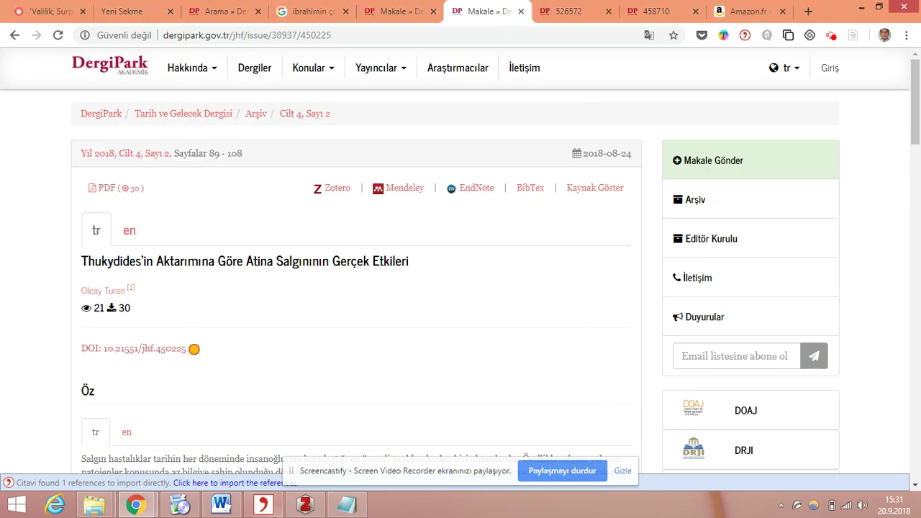
- Switch to Zotero and add the article to the library by the copied DOI 10.21551/jhf.450225
click(305, 505)
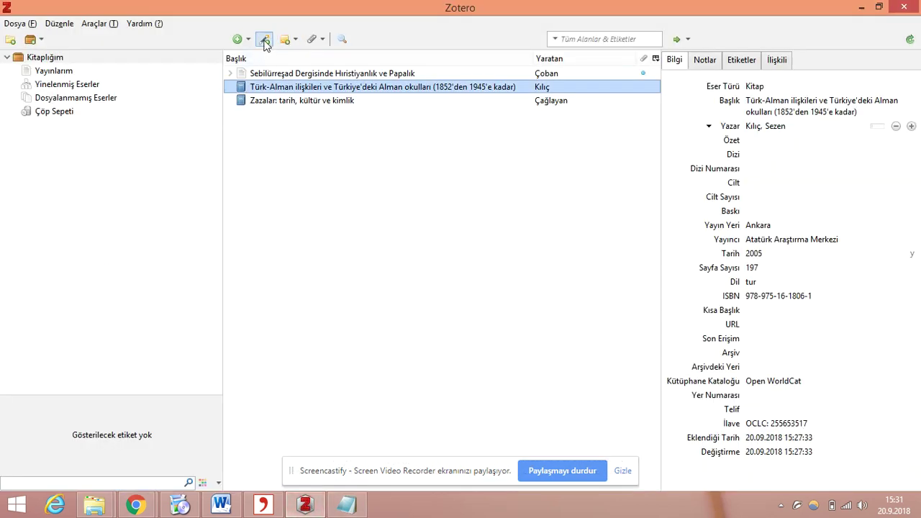
click(264, 39)
key(ctrl+v)
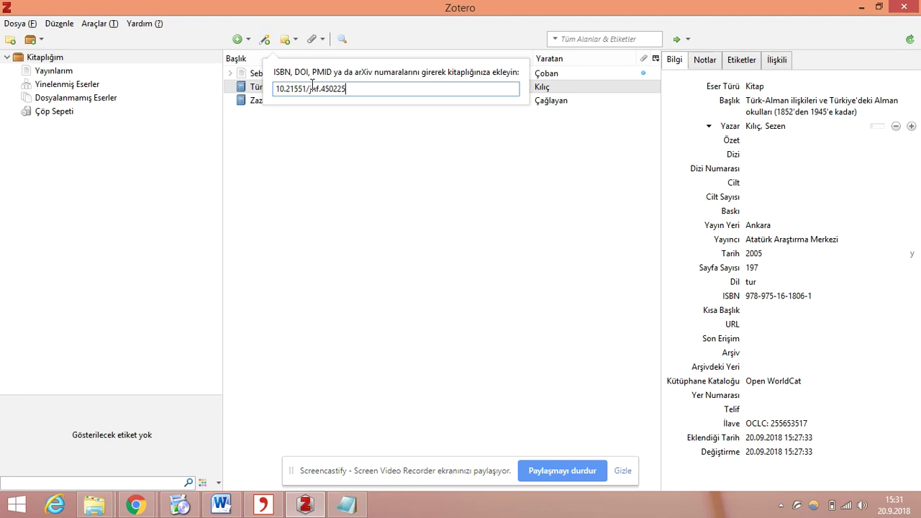
key(Return)
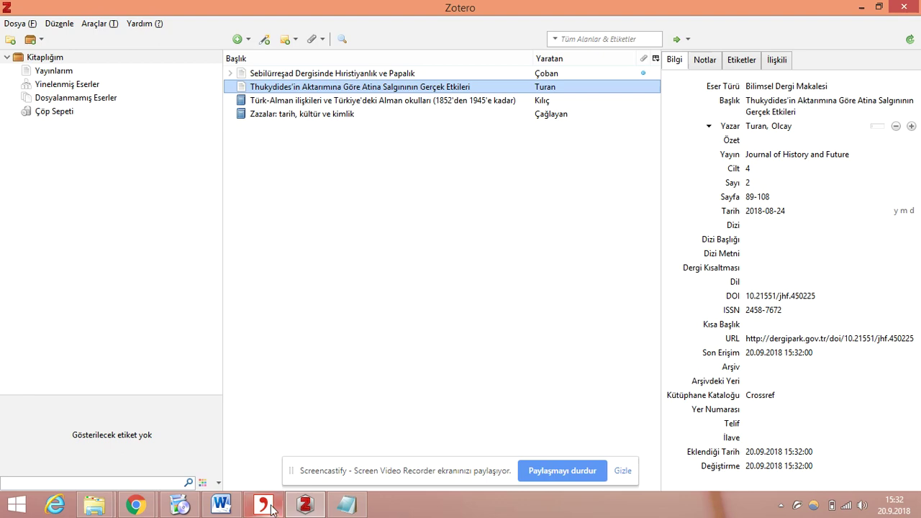
- Examine the Kaynak Göster citation formats on the article's page in Chrome, and return to Zotero
click(135, 505)
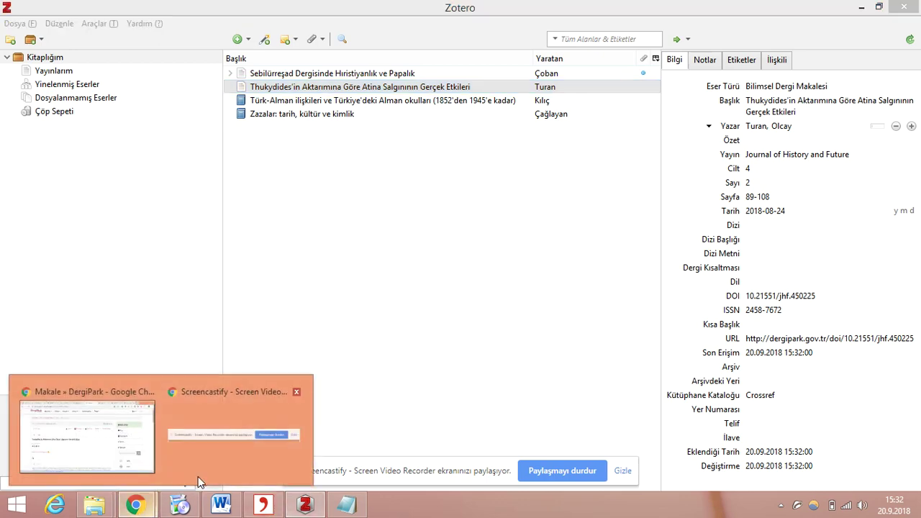
click(108, 442)
scroll(259, 226, down, 15)
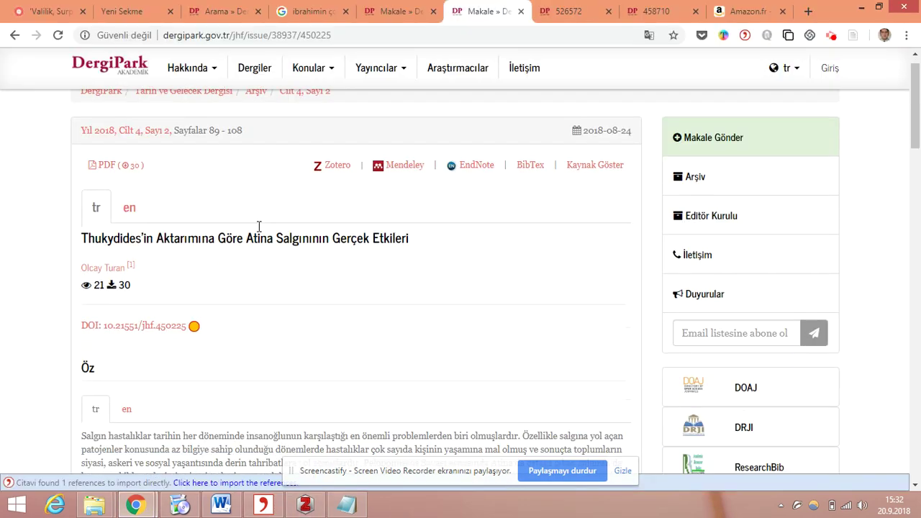
scroll(273, 238, down, 10)
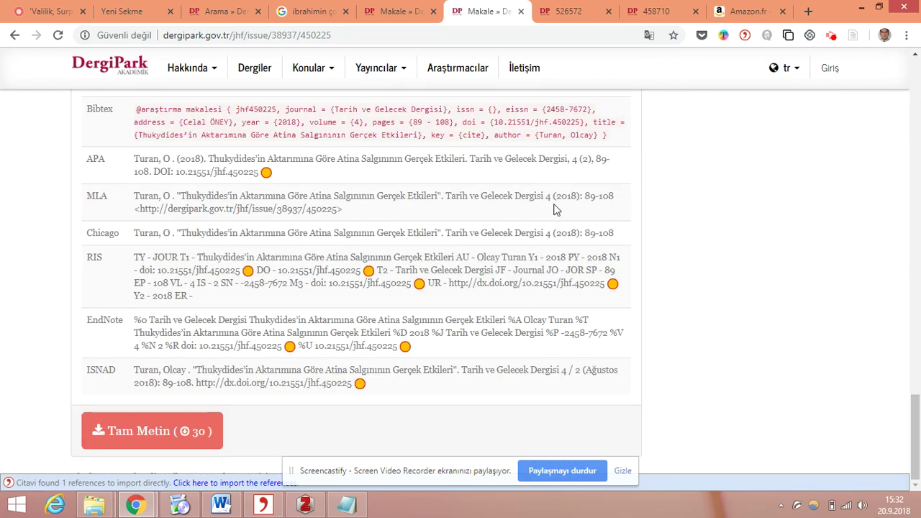
scroll(524, 206, up, 4)
click(305, 505)
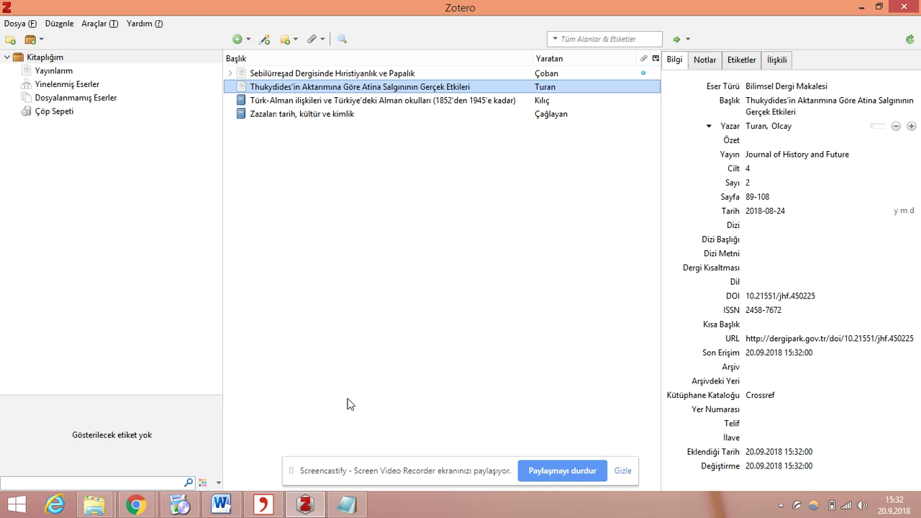
- Check the Save to Zotero option for the article page in Chrome, and revisit the add-by-identifier prompt in Zotero without entering anything
click(136, 505)
click(101, 452)
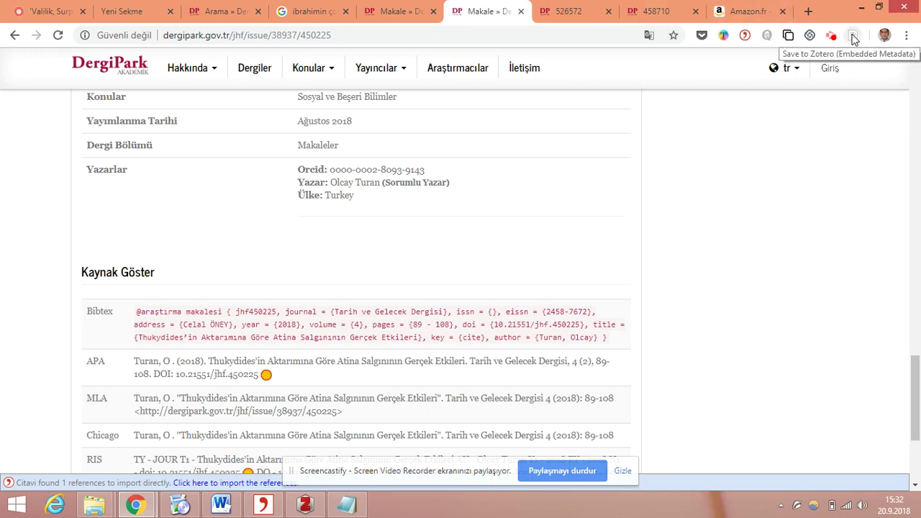
click(322, 505)
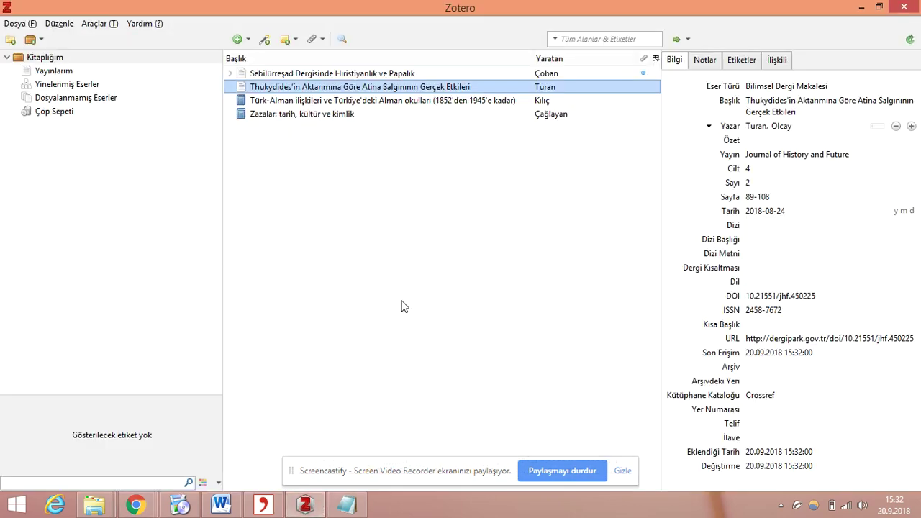
click(265, 40)
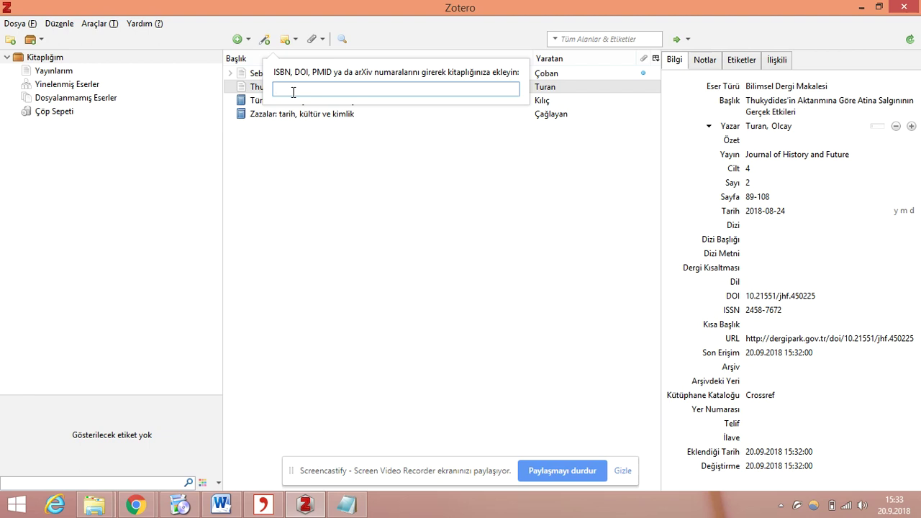
click(384, 200)
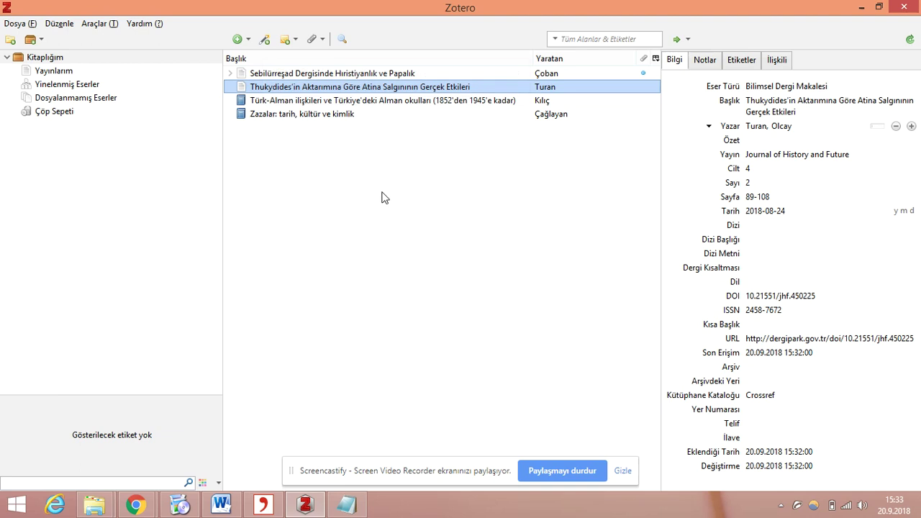